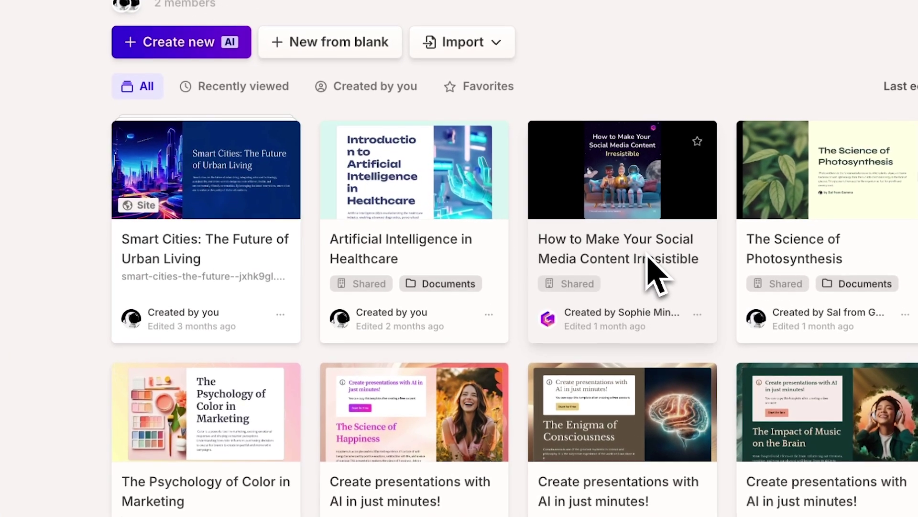
- Move the social media gamma into Social Media Posts and copy the workspace invite link
{"action": "left_click_drag", "start_coordinate": [534, 190], "coordinate": [165, 223]}
{"action": "left_click_drag", "start_coordinate": [181, 298], "coordinate": [174, 295]}
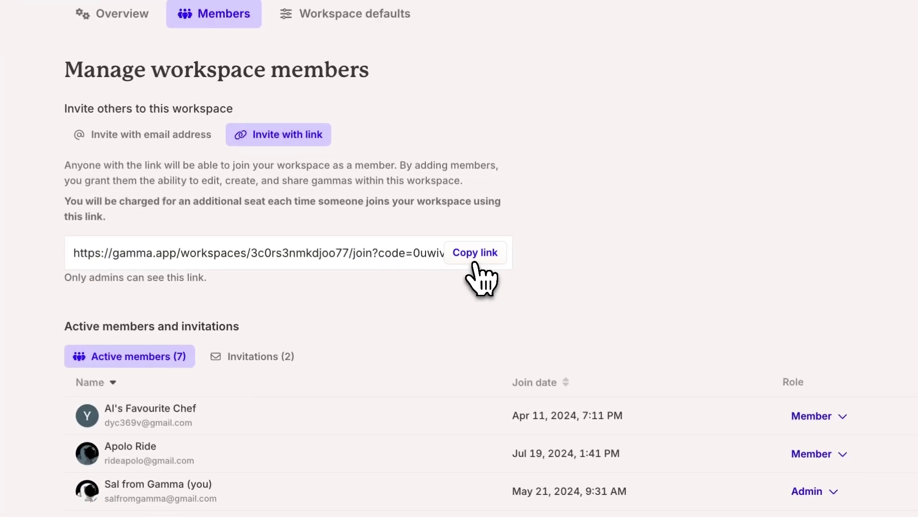
{"action": "left_click", "coordinate": [704, 404]}
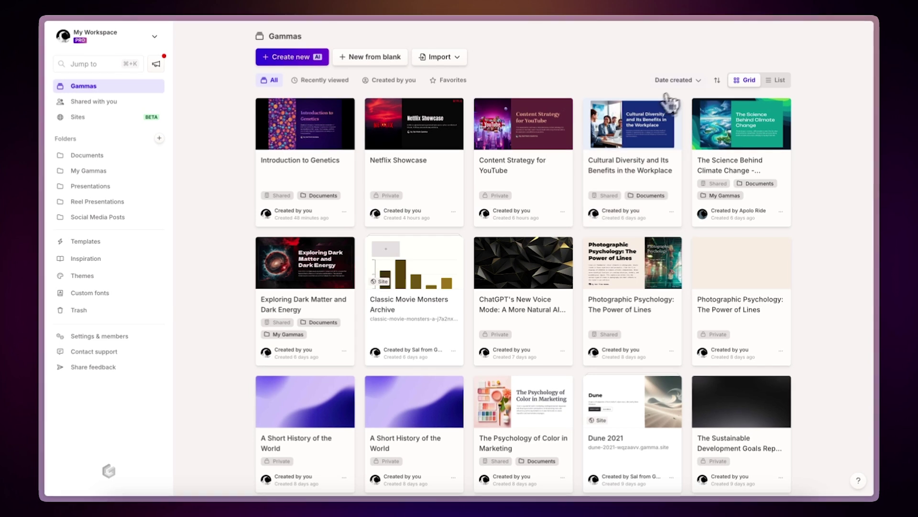
- Sort the gammas by title in reverse order
{"action": "left_click", "coordinate": [692, 81]}
{"action": "left_click", "coordinate": [676, 150]}
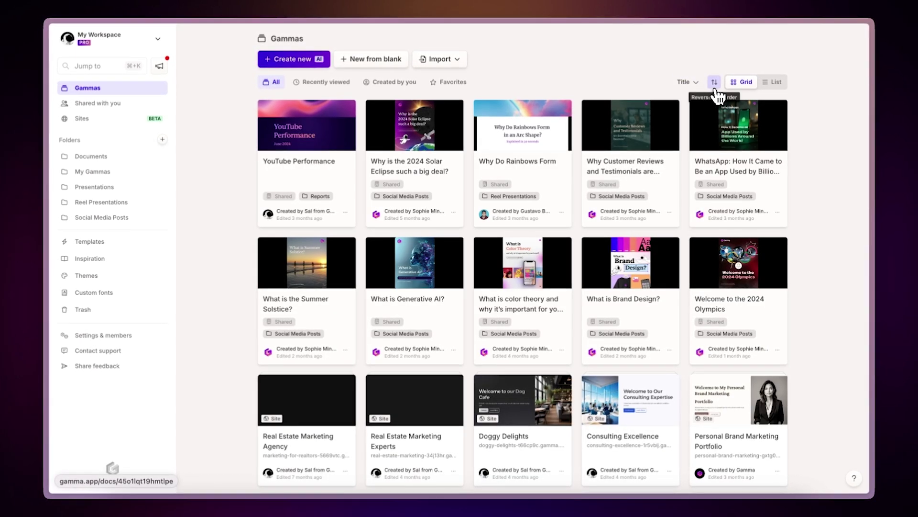
{"action": "left_click", "coordinate": [715, 86]}
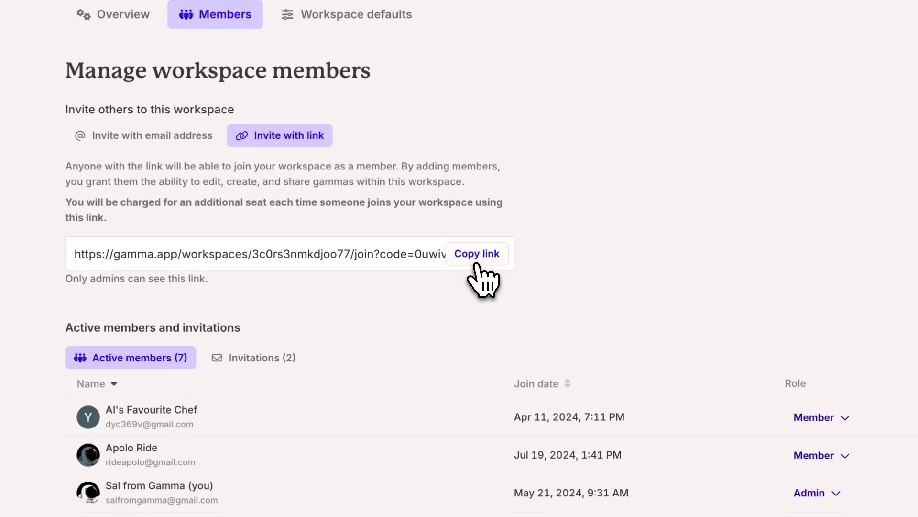
- Copy the invite link, move a gamma into Social Media Posts, and make Netflix Theme the default
{"action": "left_click", "coordinate": [679, 407]}
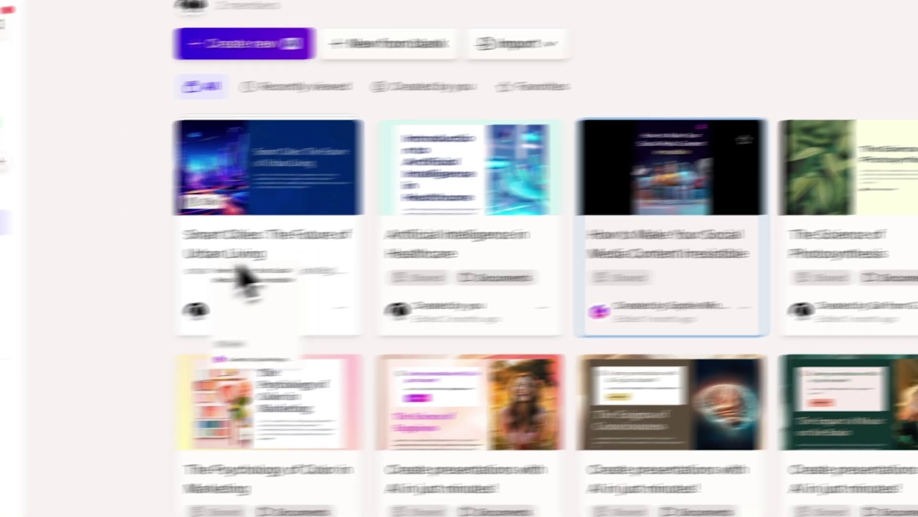
{"action": "left_click_drag", "start_coordinate": [242, 282], "coordinate": [213, 293]}
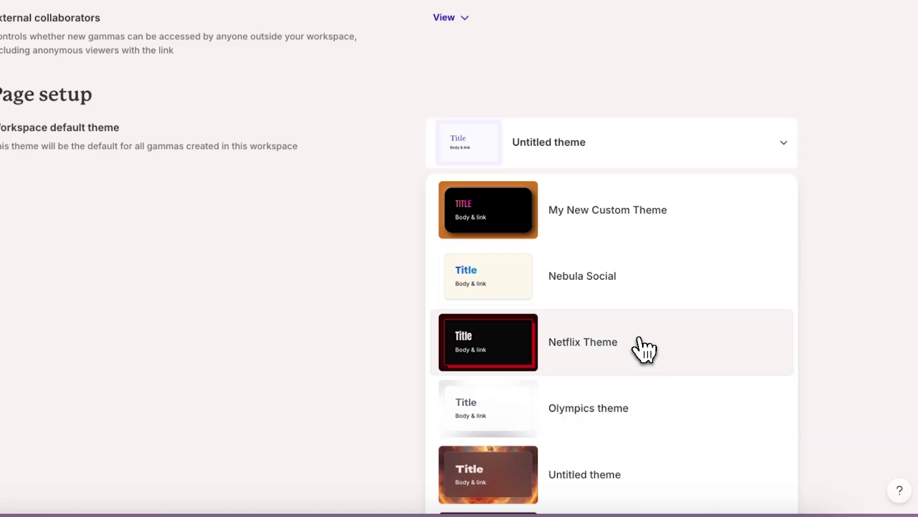
{"action": "left_click", "coordinate": [642, 349]}
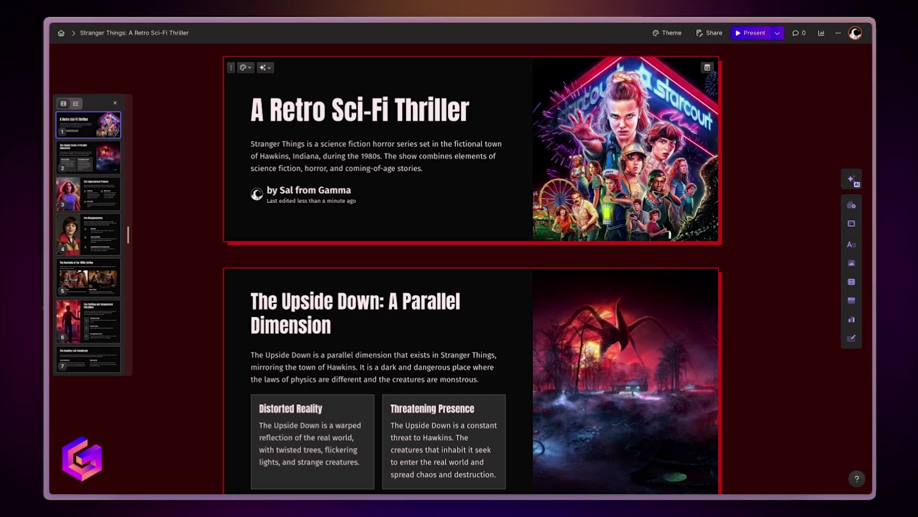
{"action": "scroll", "coordinate": [471, 275], "scroll_direction": "down", "scroll_amount": 4}
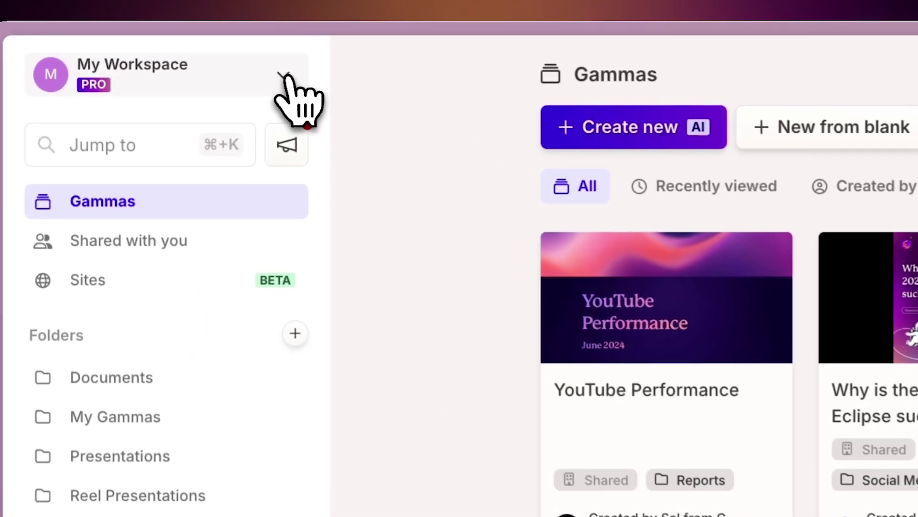
{"action": "left_click", "coordinate": [286, 78]}
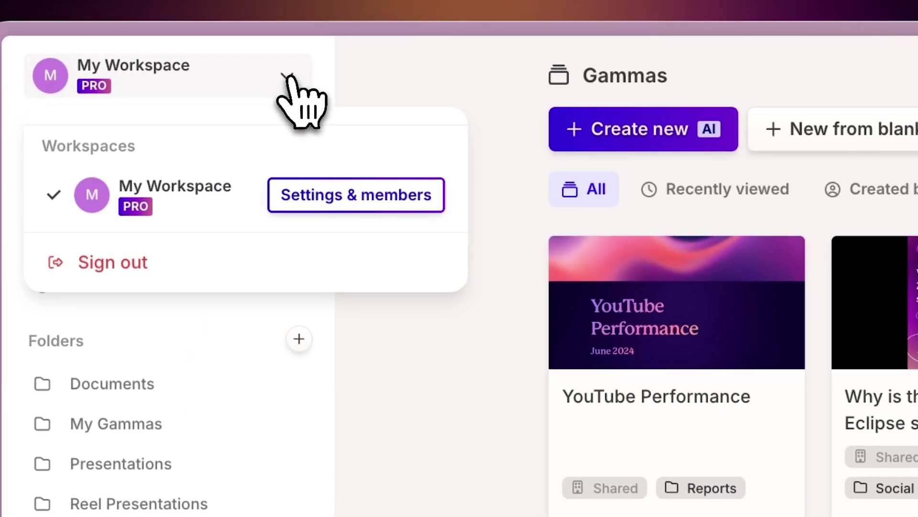
- In Settings & members, upload an astronaut image as the workspace logo
{"action": "left_click", "coordinate": [362, 205]}
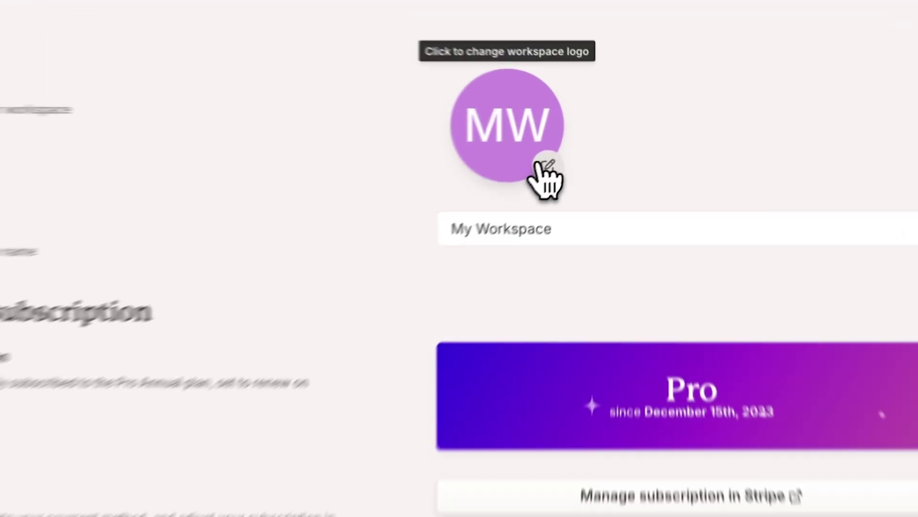
{"action": "left_click", "coordinate": [594, 139]}
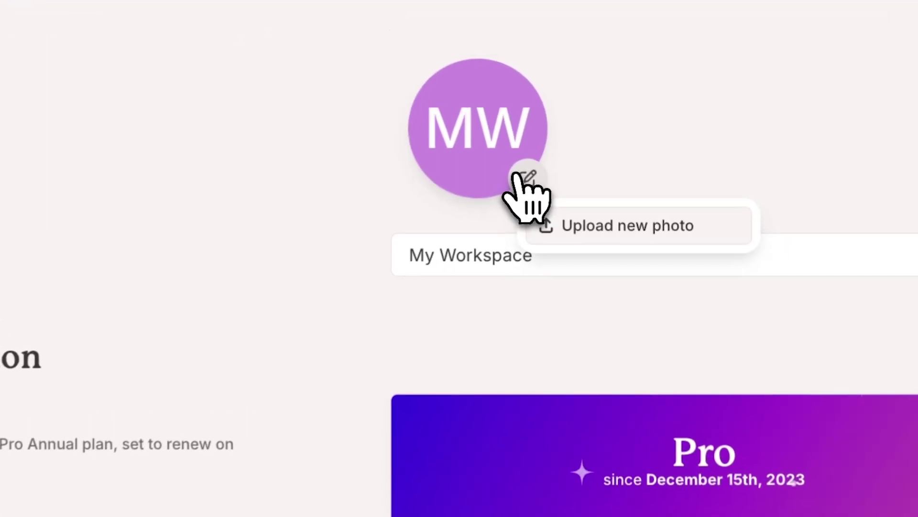
{"action": "left_click", "coordinate": [629, 241]}
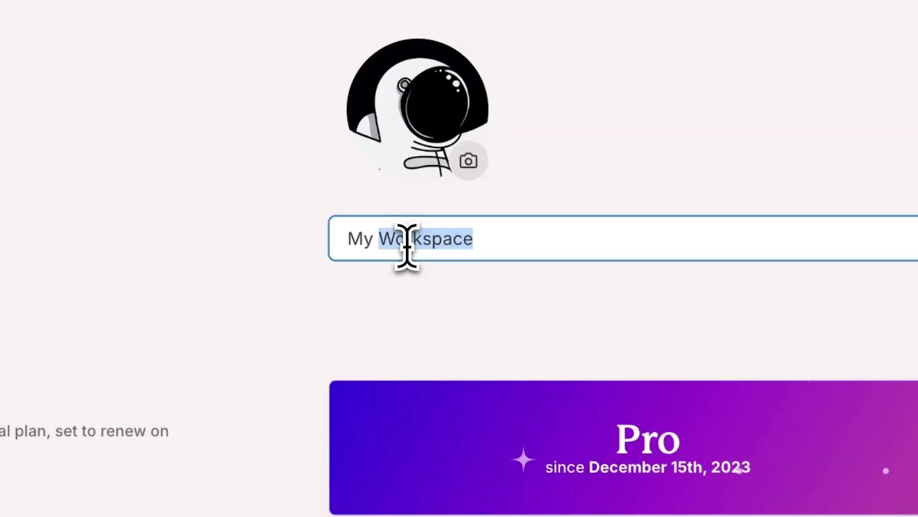
- Replace the workspace name with the new name and save it
{"action": "left_click_drag", "start_coordinate": [466, 258], "coordinate": [404, 258]}
{"action": "type", "text": "Sal's"}
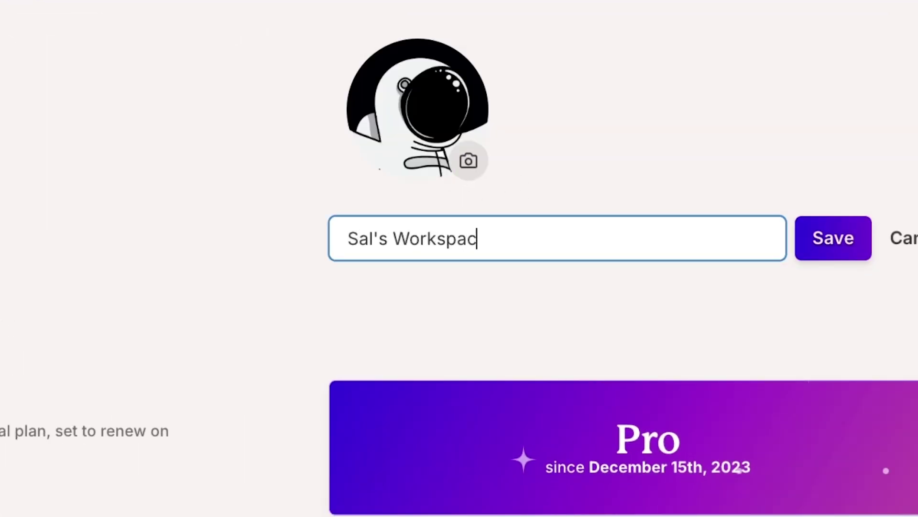
{"action": "left_click", "coordinate": [832, 249]}
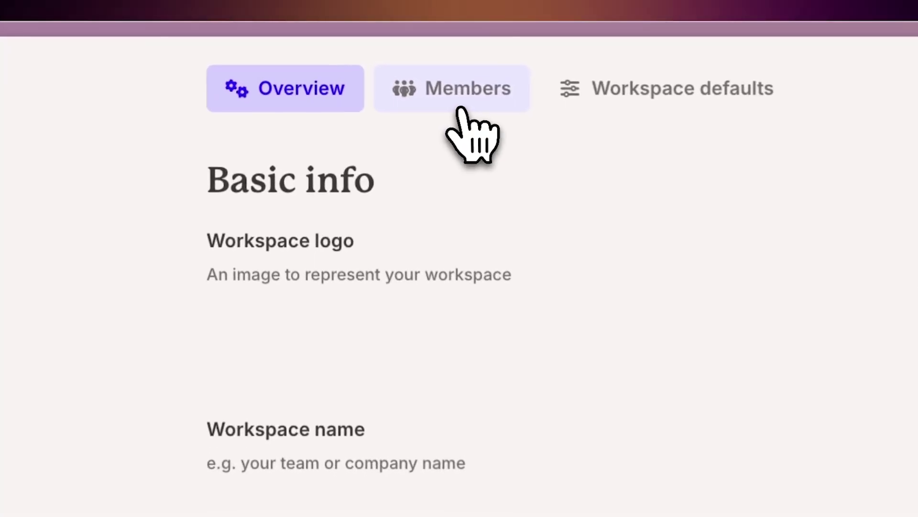
- On the Members page, copy the invite-with-link URL and open the admin's role options
{"action": "left_click", "coordinate": [350, 50]}
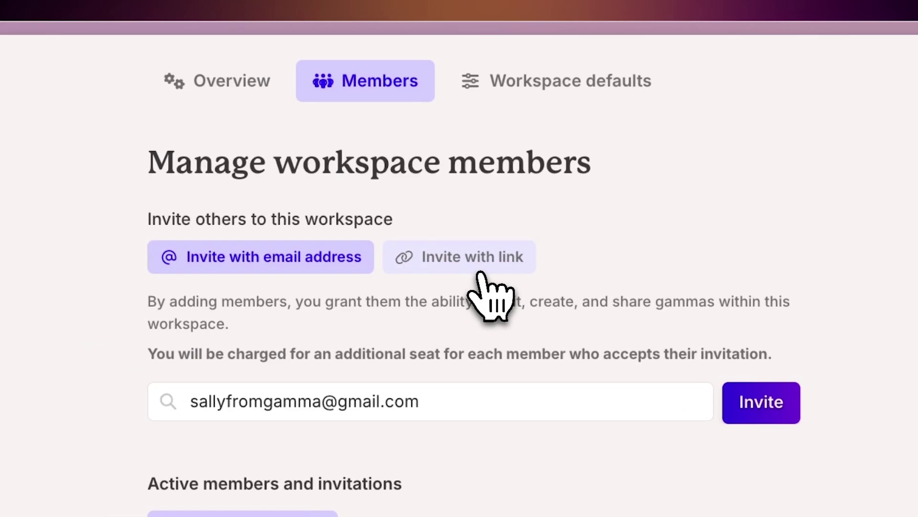
{"action": "left_click", "coordinate": [478, 275]}
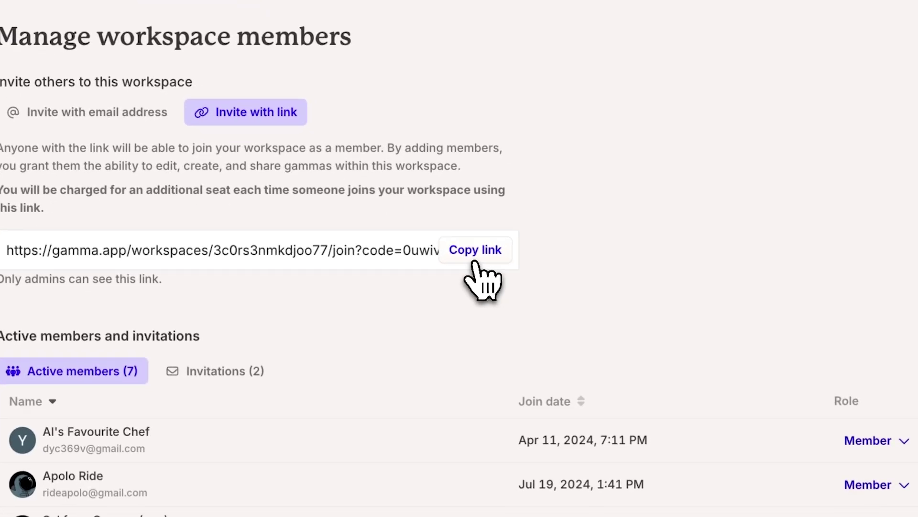
{"action": "left_click", "coordinate": [746, 428]}
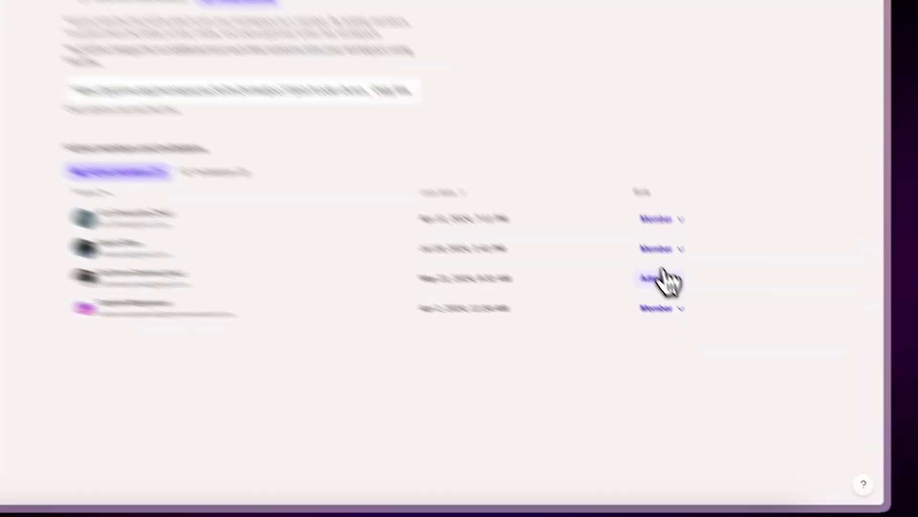
{"action": "left_click", "coordinate": [697, 324]}
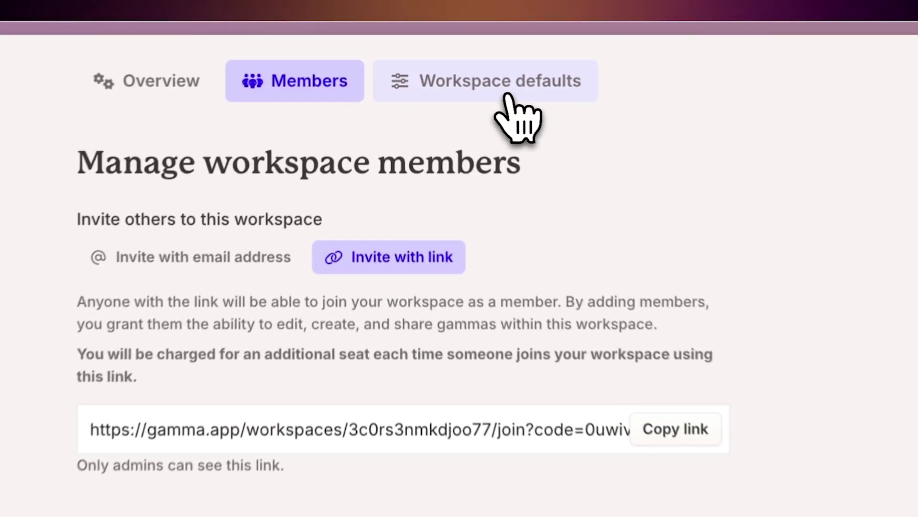
- Keep workspace members at No access and external collaborators at View access
{"action": "left_click", "coordinate": [513, 97]}
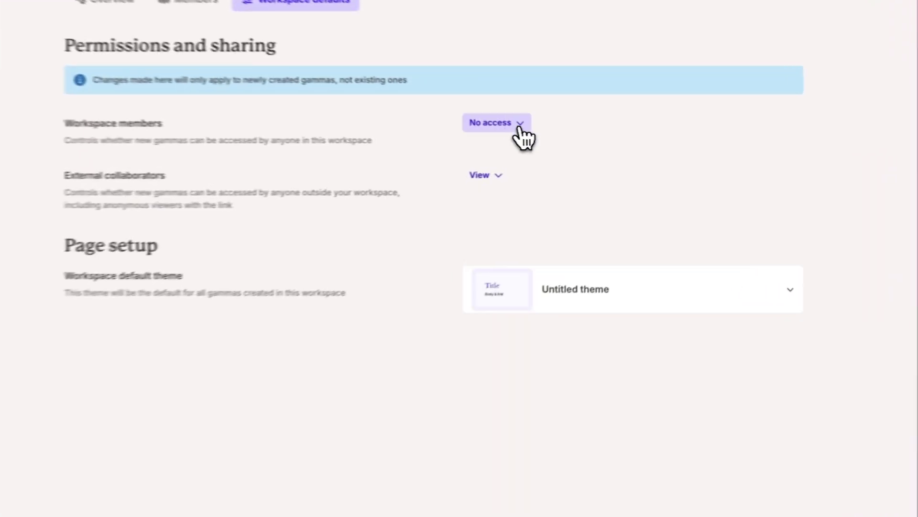
{"action": "left_click", "coordinate": [520, 126]}
{"action": "left_click", "coordinate": [519, 128]}
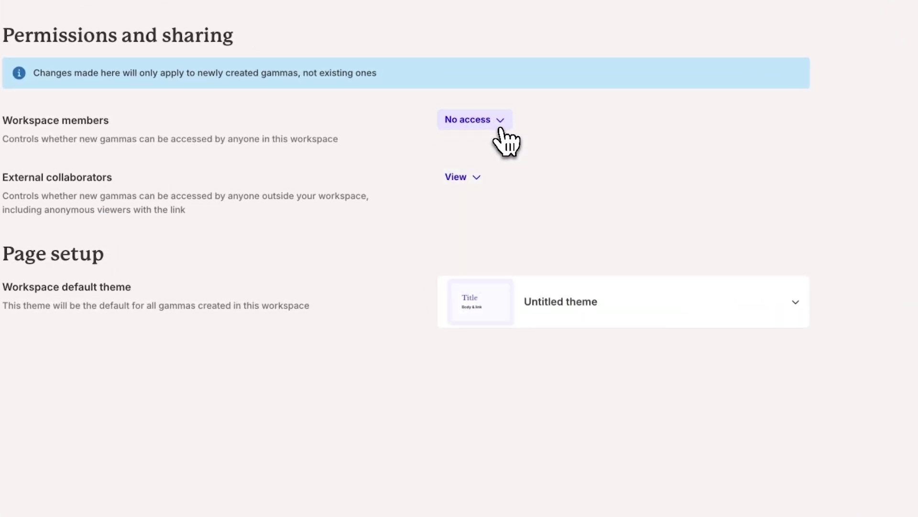
{"action": "left_click", "coordinate": [478, 178]}
{"action": "left_click", "coordinate": [478, 178]}
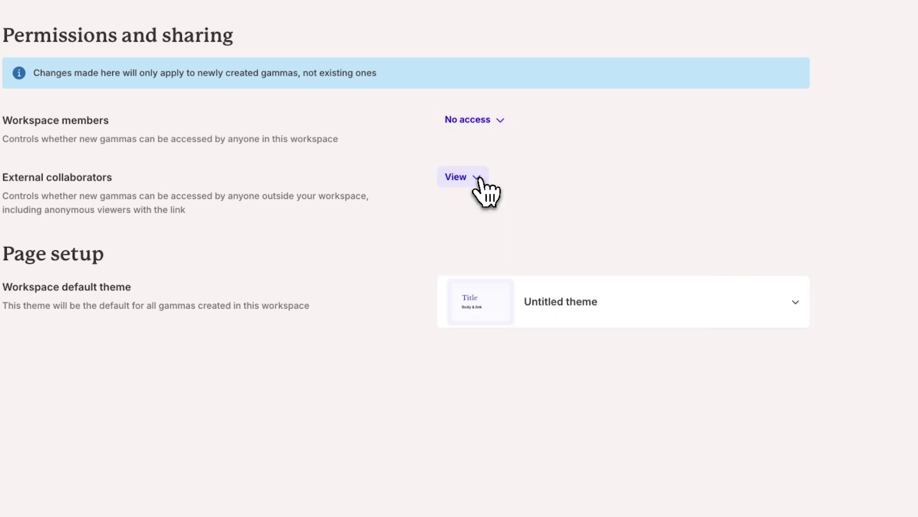
- Choose Netflix Theme as the workspace default theme
{"action": "left_click", "coordinate": [724, 313]}
{"action": "scroll", "coordinate": [696, 397], "scroll_direction": "down", "scroll_amount": 10}
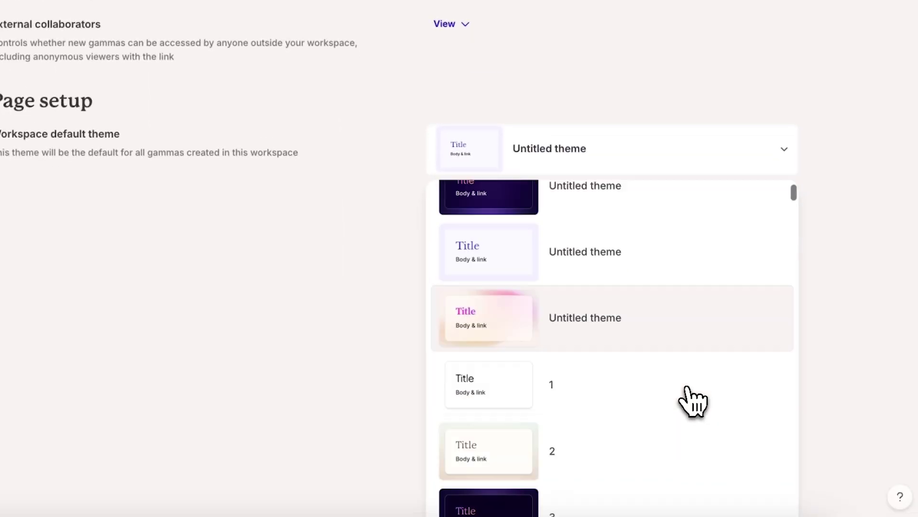
{"action": "scroll", "coordinate": [684, 394], "scroll_direction": "down", "scroll_amount": 5}
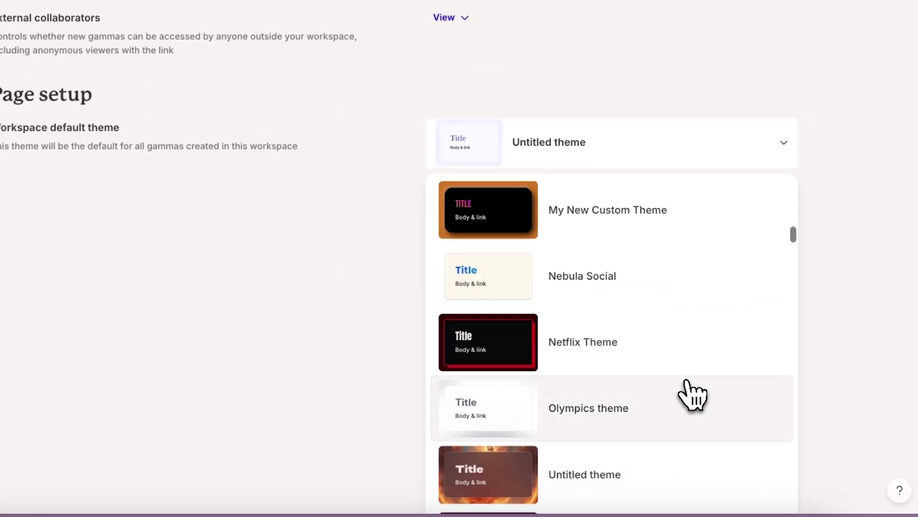
{"action": "left_click", "coordinate": [636, 349]}
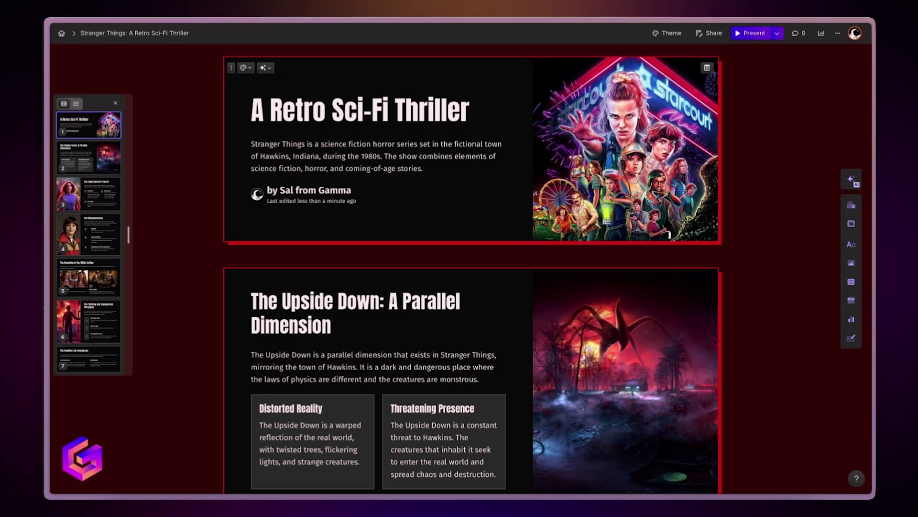
- Scroll through the Netflix-themed Stranger Things gamma
{"action": "scroll", "coordinate": [471, 268], "scroll_direction": "down", "scroll_amount": 4}
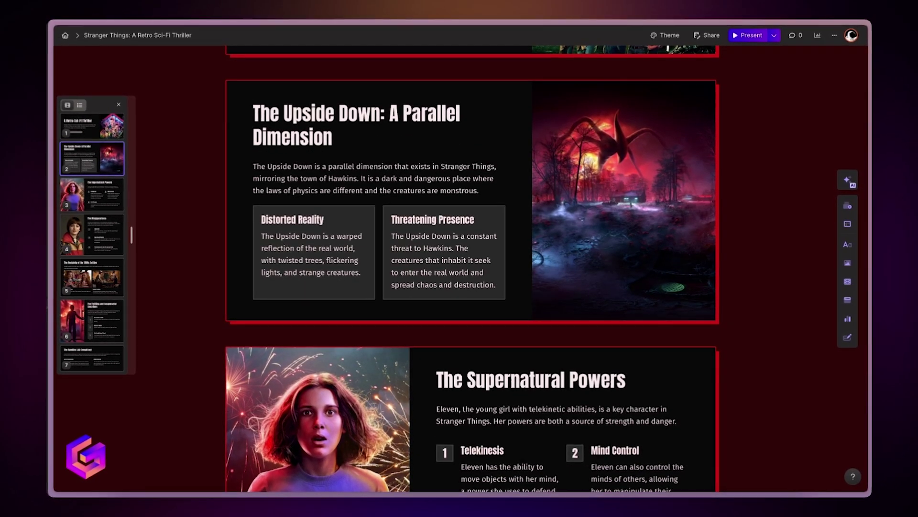
{"action": "scroll", "coordinate": [471, 268], "scroll_direction": "down", "scroll_amount": 5}
{"action": "scroll", "coordinate": [471, 267], "scroll_direction": "down", "scroll_amount": 6}
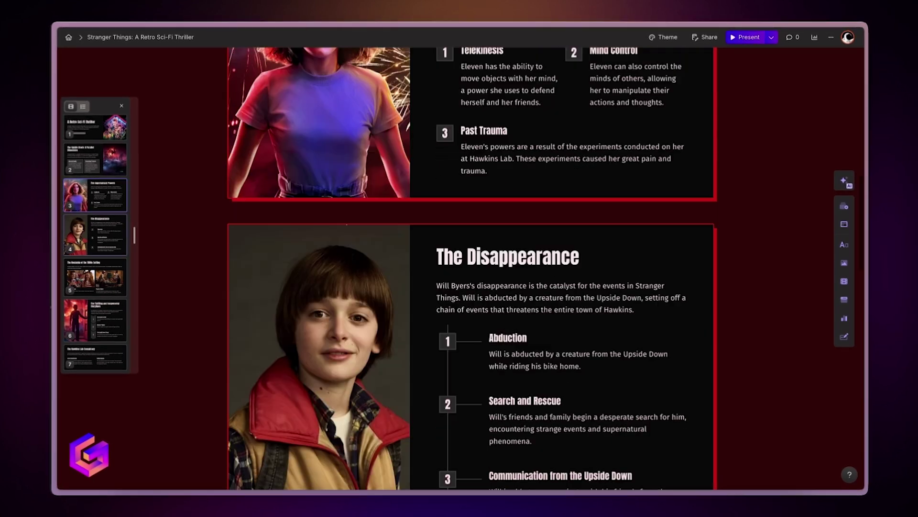
{"action": "scroll", "coordinate": [471, 268], "scroll_direction": "down", "scroll_amount": 7}
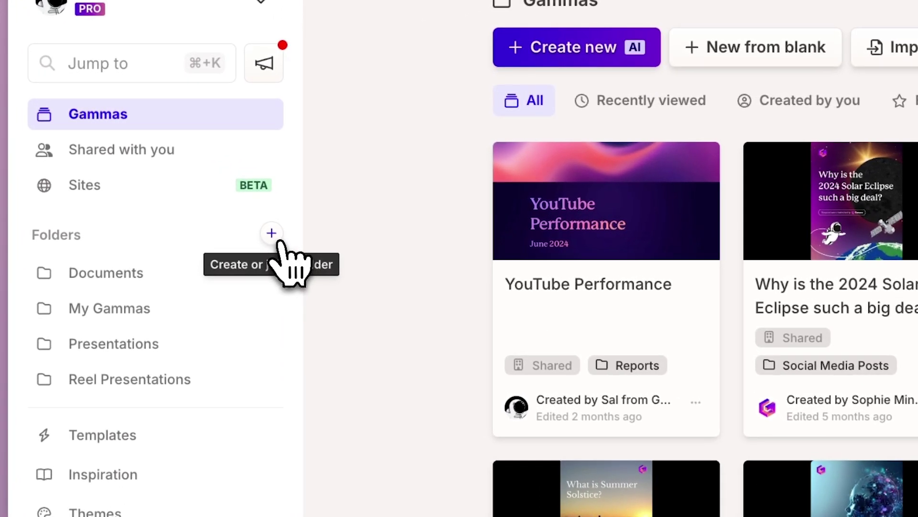
- Create a new folder named 'Update' from the Folders + button, then open Documents
{"action": "left_click", "coordinate": [271, 233]}
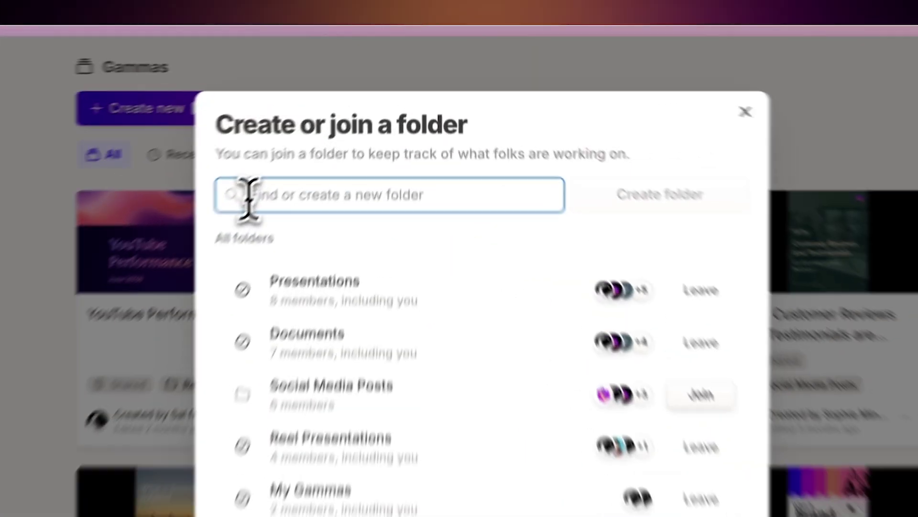
{"action": "type", "text": "Update"}
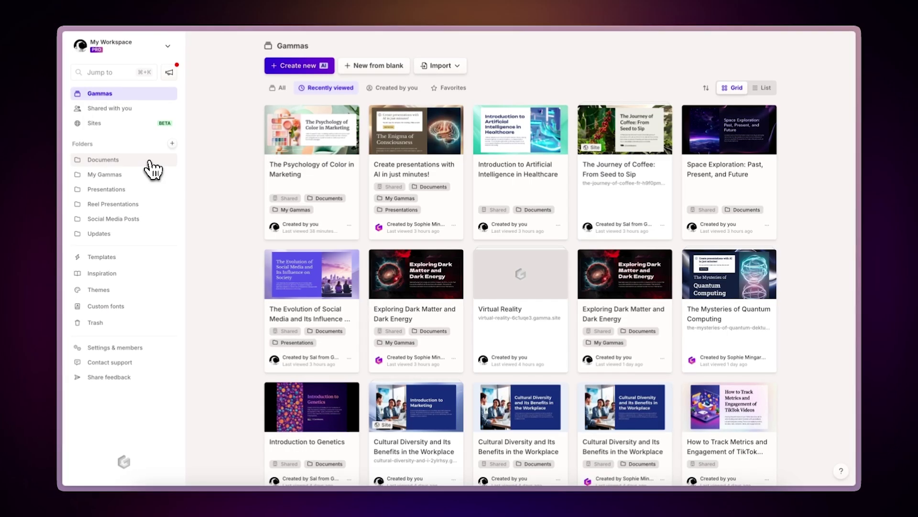
{"action": "left_click", "coordinate": [151, 162]}
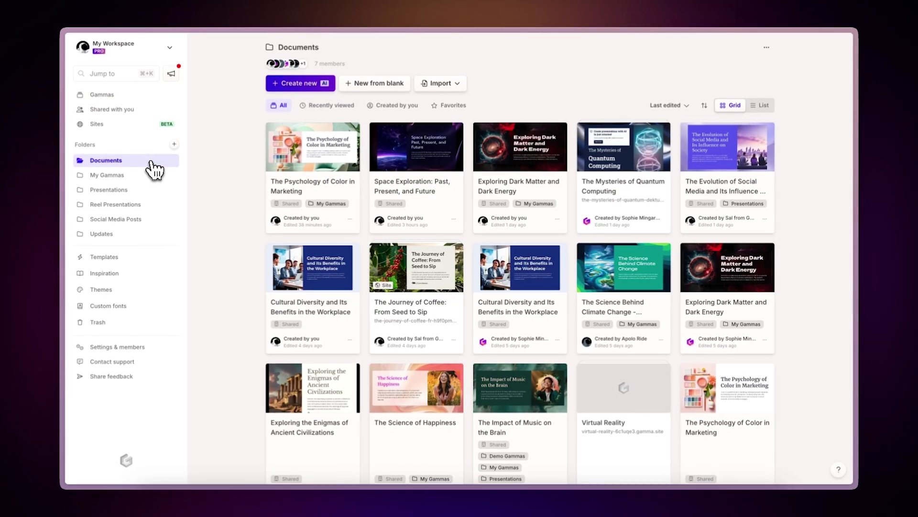
- Browse the My Gammas, Presentations and August Content folders and show August Content's actions menu
{"action": "left_click", "coordinate": [151, 177]}
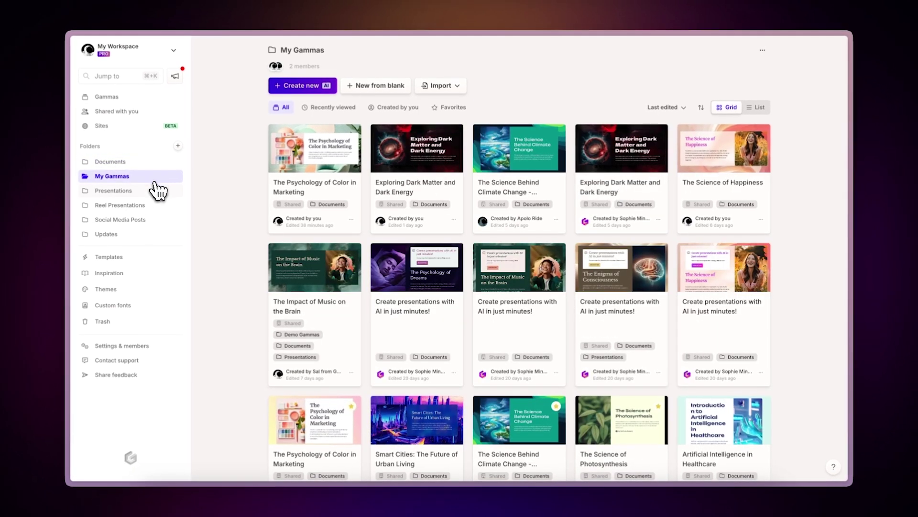
{"action": "left_click", "coordinate": [155, 193]}
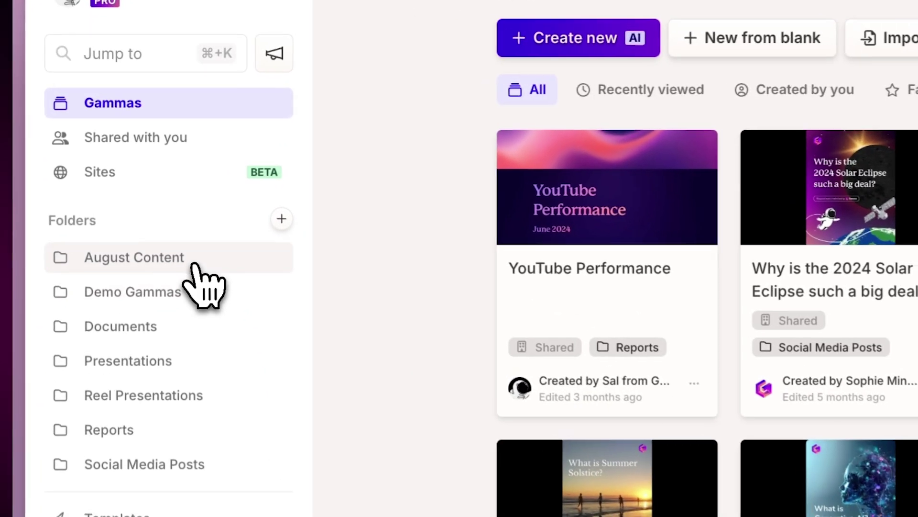
{"action": "left_click", "coordinate": [145, 162]}
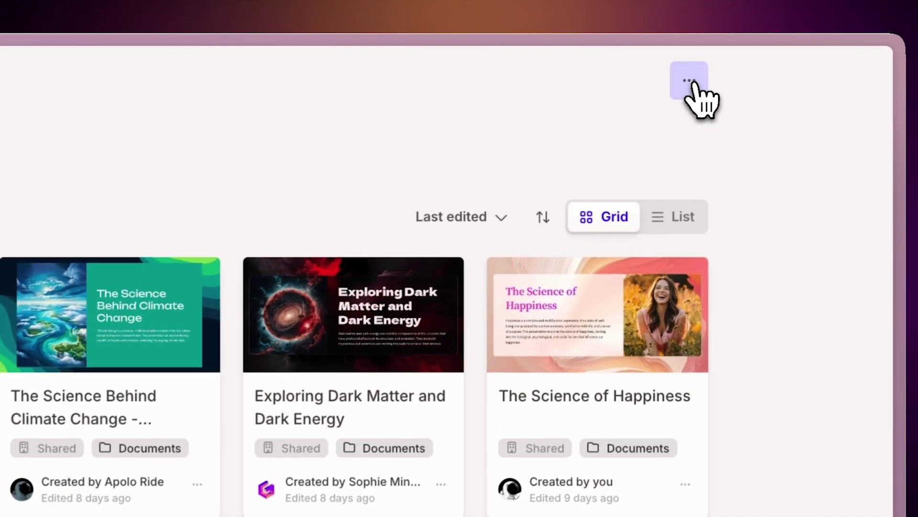
{"action": "left_click", "coordinate": [764, 52]}
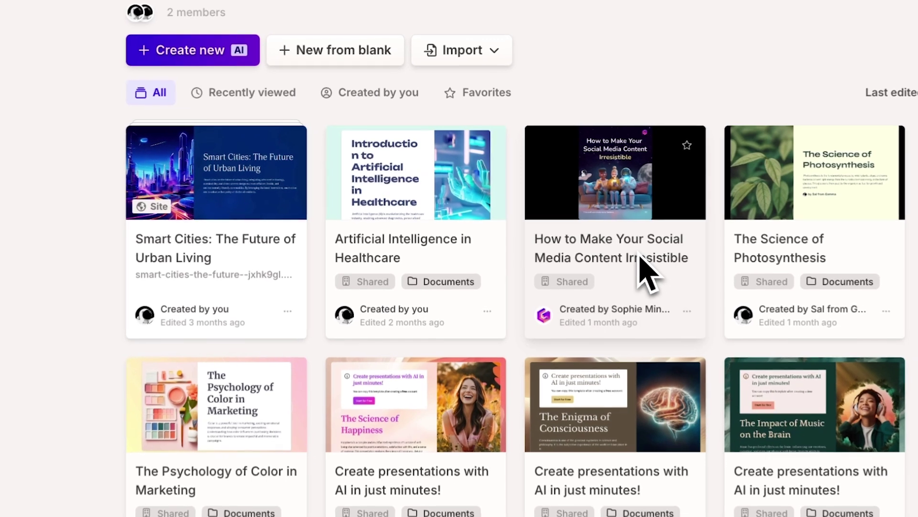
- Drag 'How to Make Your Social Media Content Irresistible' into the Social Media Posts folder
{"action": "left_click_drag", "start_coordinate": [622, 259], "coordinate": [0, 312]}
{"action": "left_click_drag", "start_coordinate": [190, 295], "coordinate": [187, 306]}
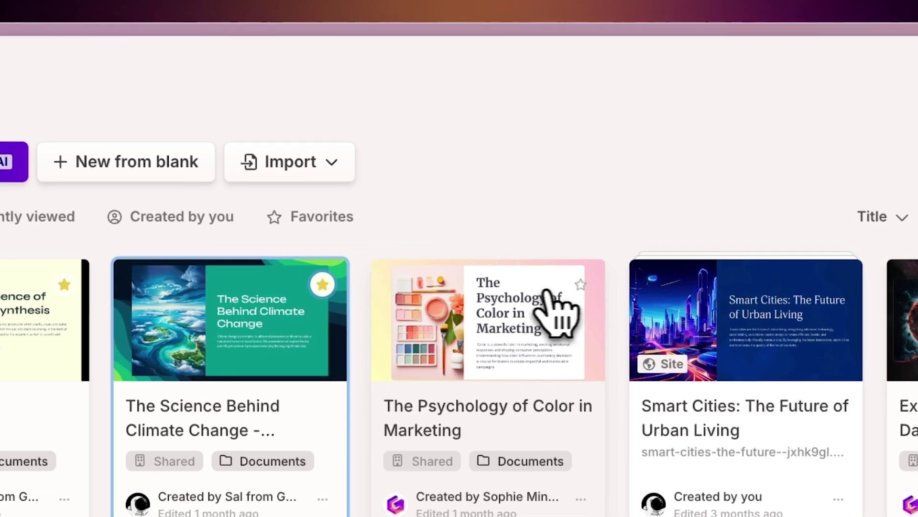
- Favorite The Psychology of Color in Marketing, filter to Favorites, and drag a gamma toward the sidebar
{"action": "left_click", "coordinate": [917, 233]}
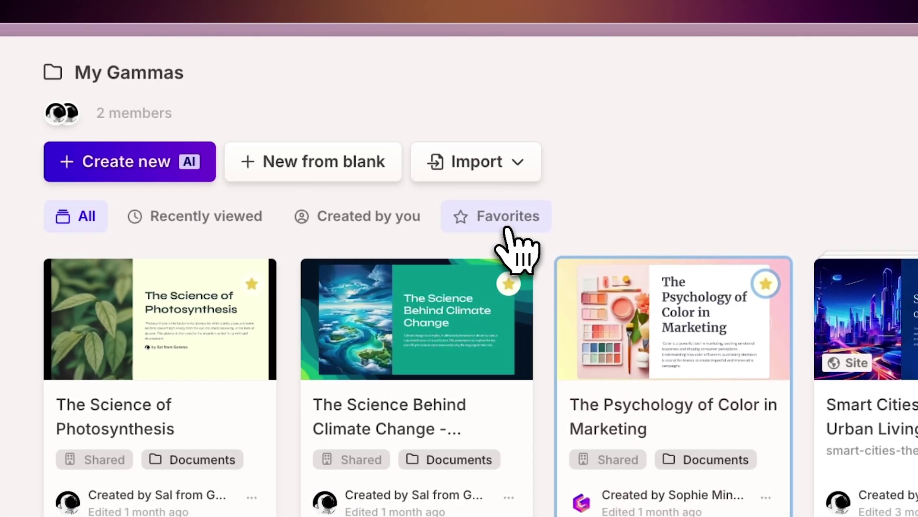
{"action": "left_click", "coordinate": [516, 229]}
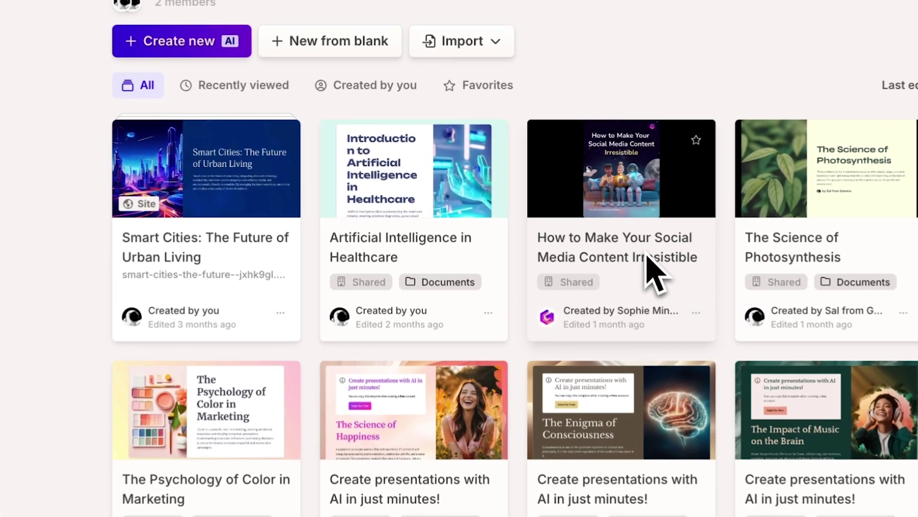
{"action": "left_click_drag", "start_coordinate": [652, 273], "coordinate": [125, 301]}
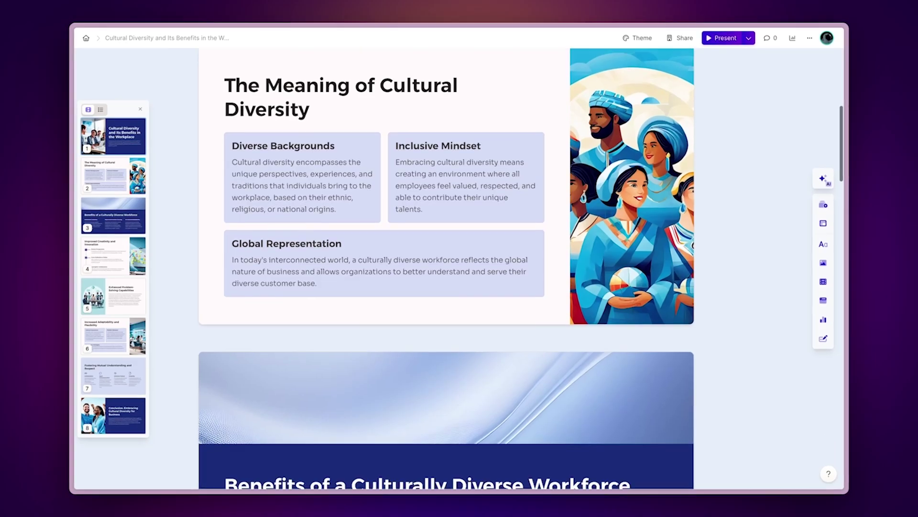
- Convert the three numbered points on the Improved Creativity and Innovation card to the Timeline layout
{"action": "scroll", "coordinate": [472, 267], "scroll_direction": "down", "scroll_amount": 3}
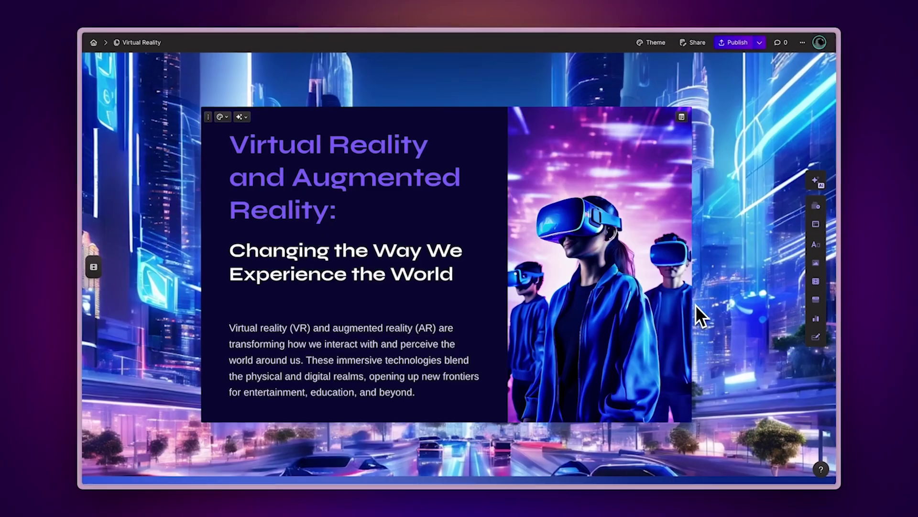
{"action": "scroll", "coordinate": [695, 305], "scroll_direction": "down", "scroll_amount": 10}
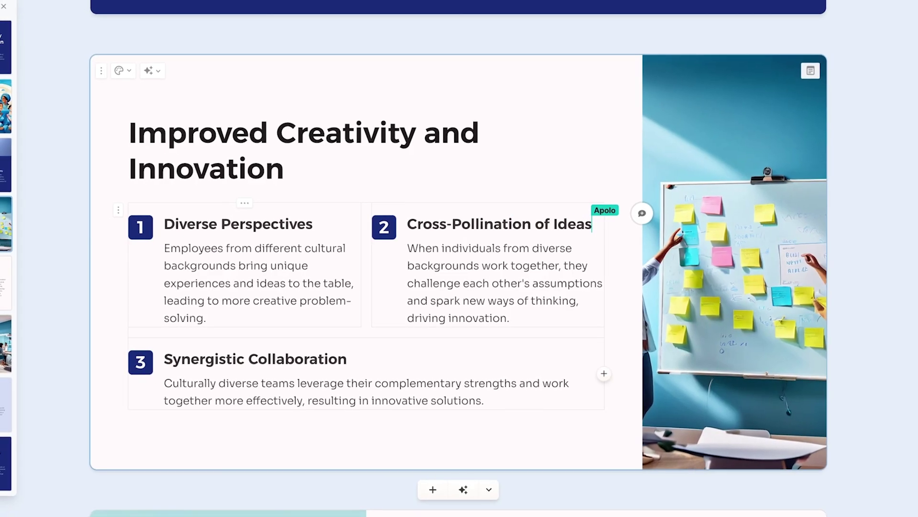
{"action": "left_click", "coordinate": [118, 211]}
{"action": "left_click", "coordinate": [285, 182]}
{"action": "left_click", "coordinate": [311, 298]}
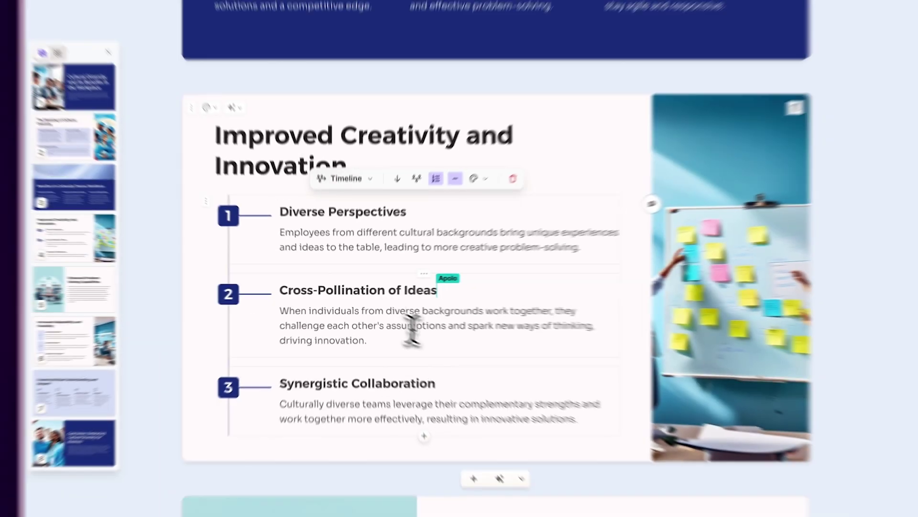